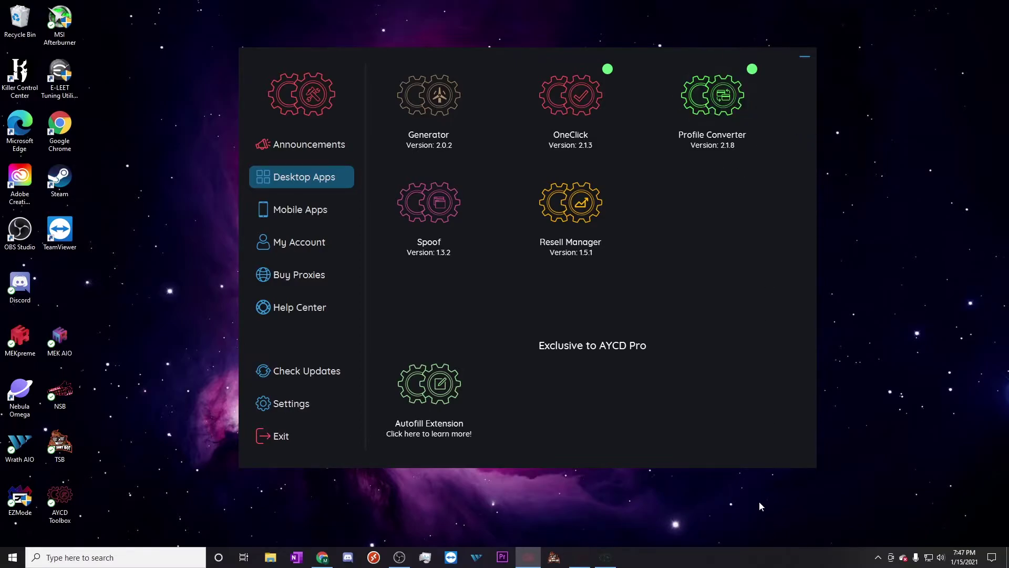
Bring the Profile Converter window forward, showing its empty Virtual Cards page
click(605, 558)
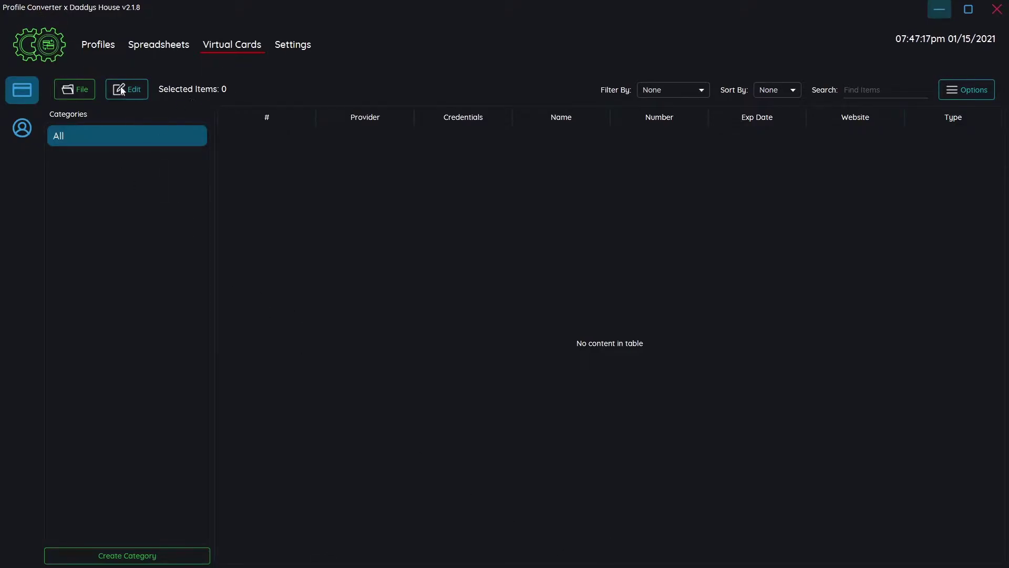
Browse each saved profile category, return to All profiles, then view the Spreadsheets page
click(103, 50)
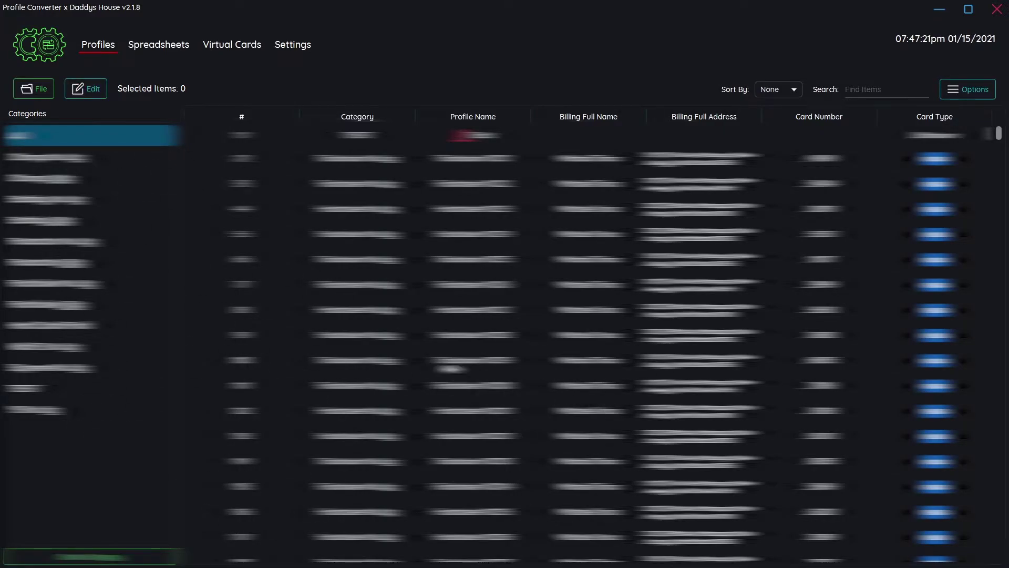
click(92, 199)
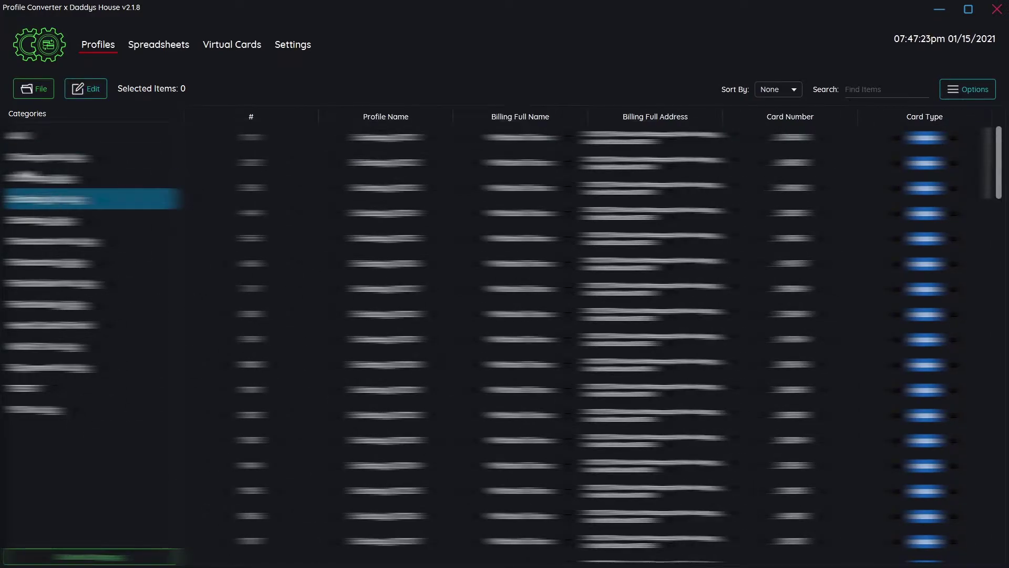
click(92, 177)
click(92, 220)
click(92, 241)
click(92, 262)
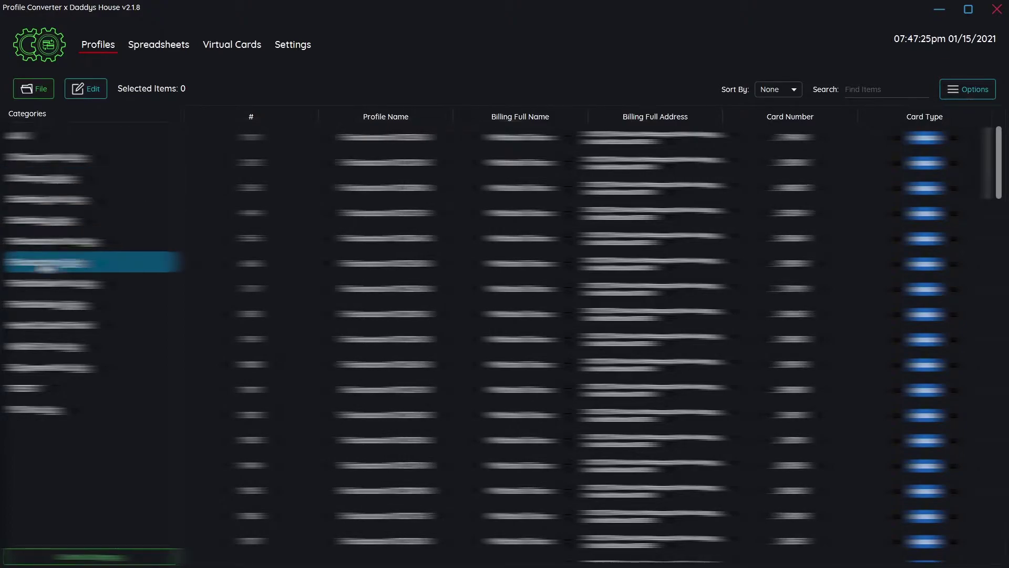
click(92, 283)
click(57, 304)
click(58, 325)
click(58, 346)
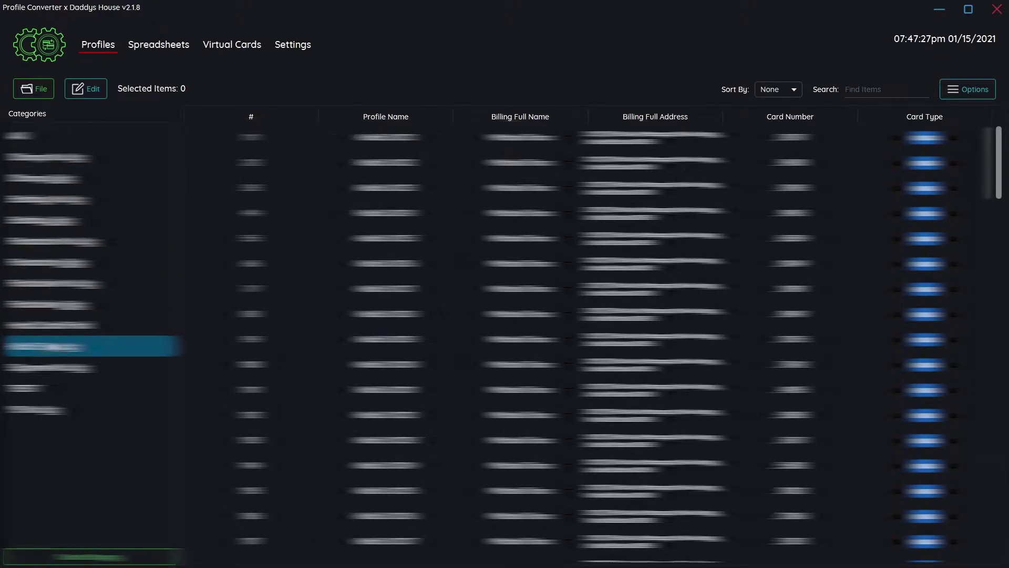
click(58, 367)
click(58, 388)
click(57, 409)
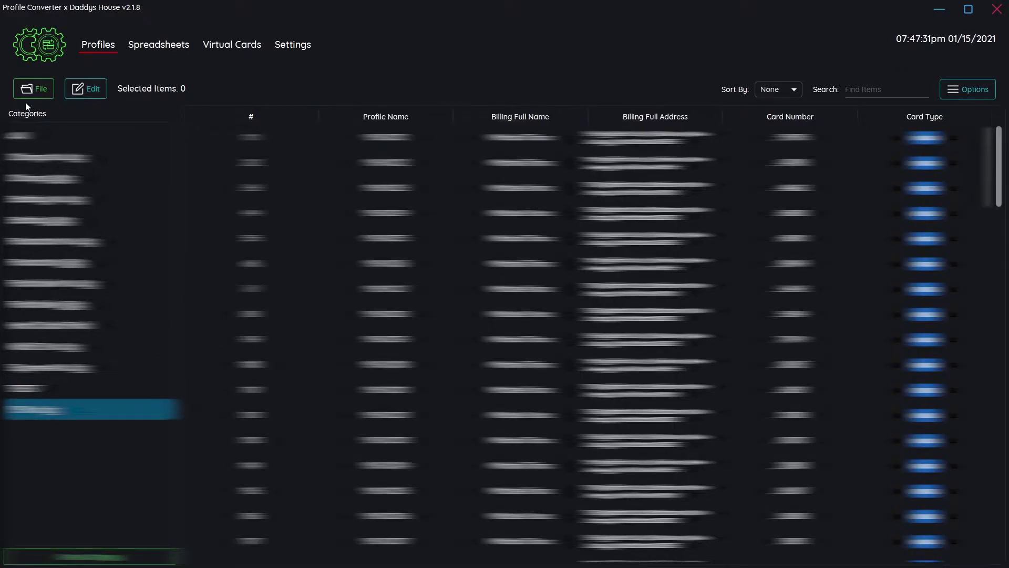
click(57, 136)
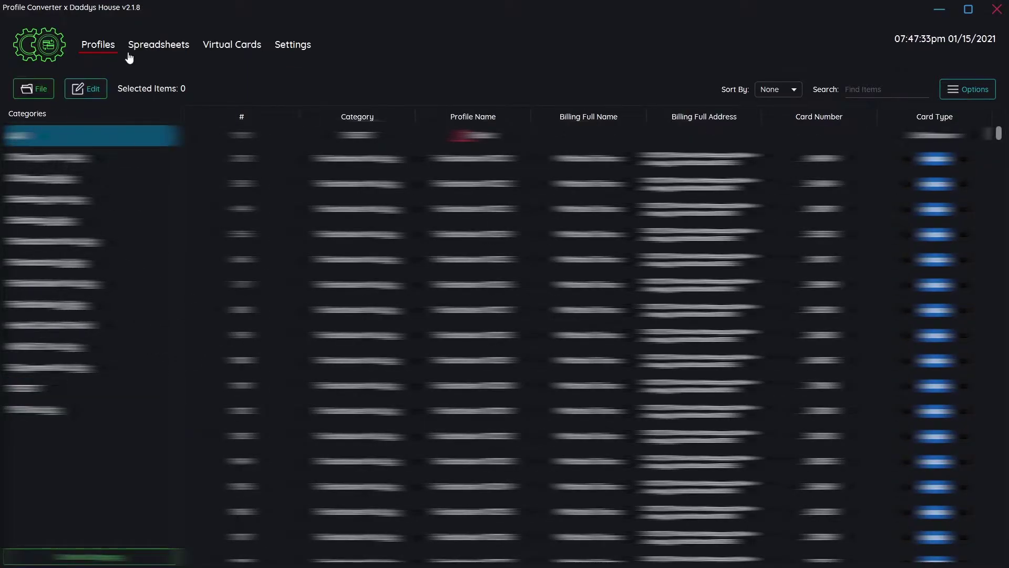
click(158, 46)
Check Settings, then show the Virtual Cards provider credentials for Capital One, Citi, Privacy Web and Stripe
click(289, 49)
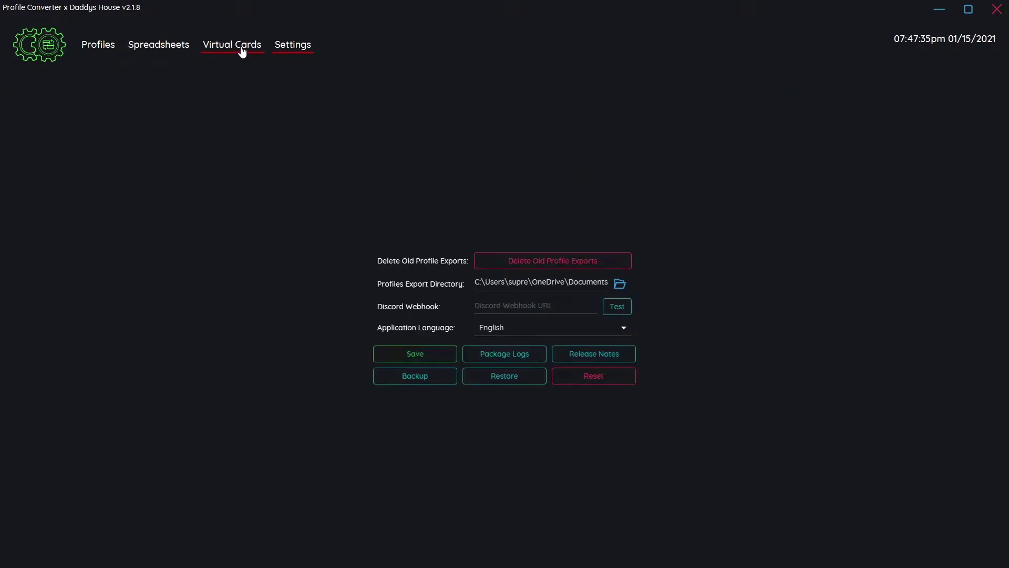
click(240, 53)
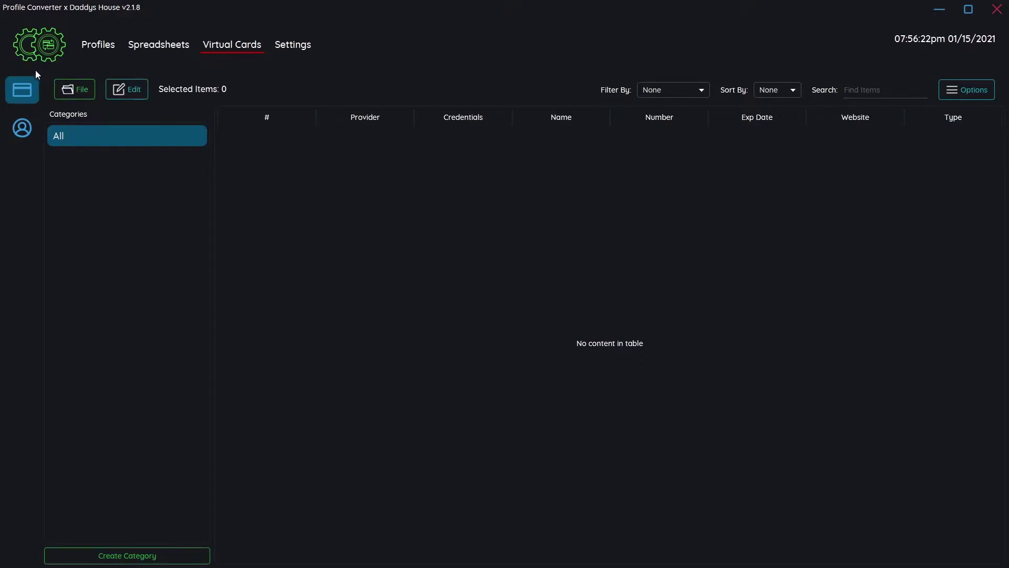
click(26, 126)
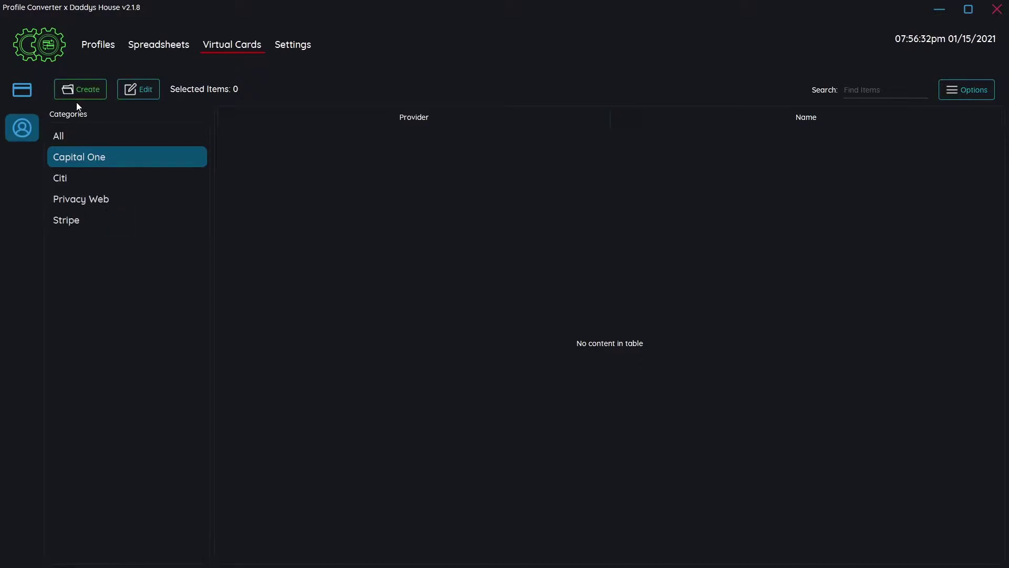
Create and save a Capital One credential named Cap1 with its username and password
click(95, 85)
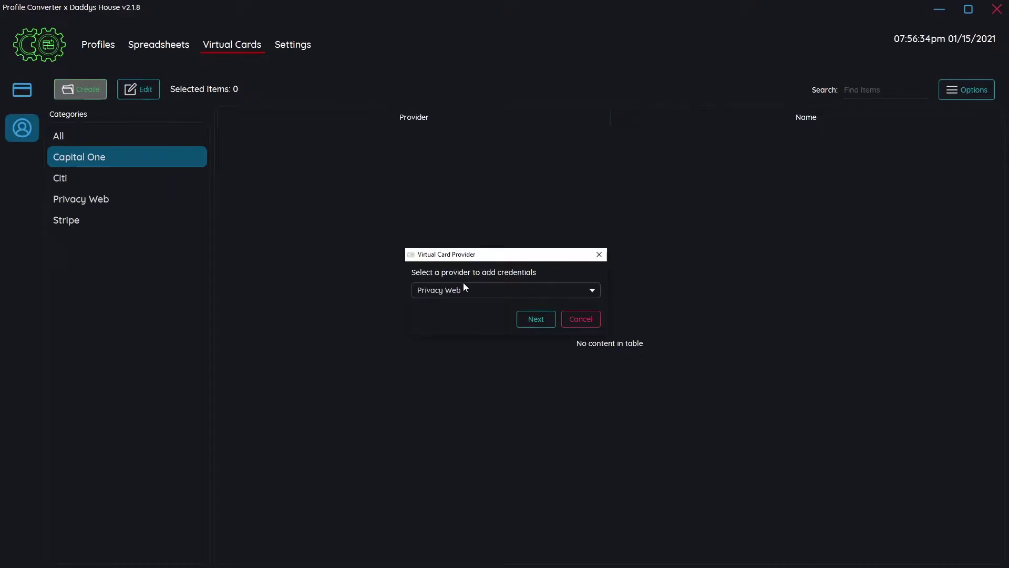
click(465, 290)
click(441, 345)
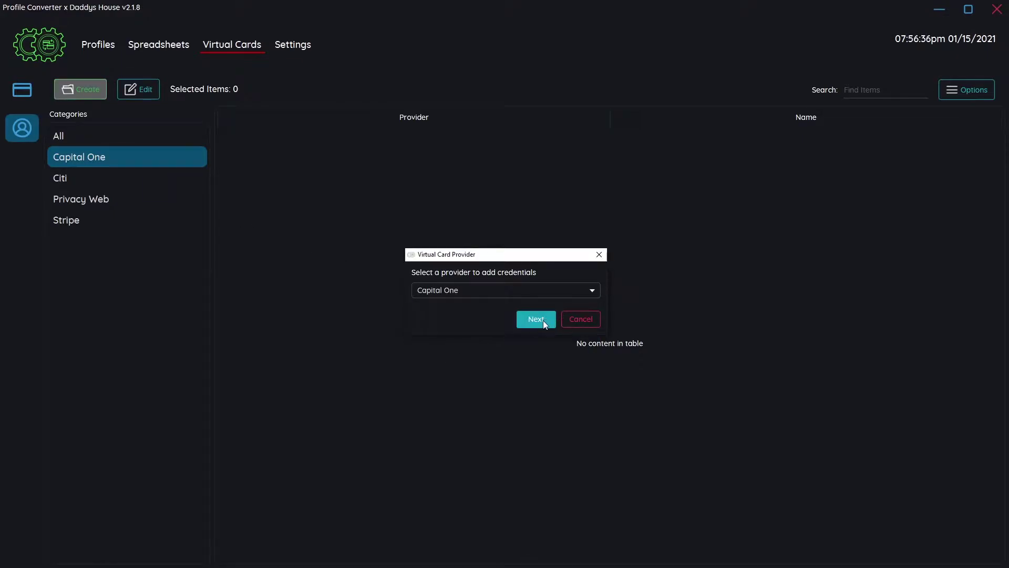
click(543, 320)
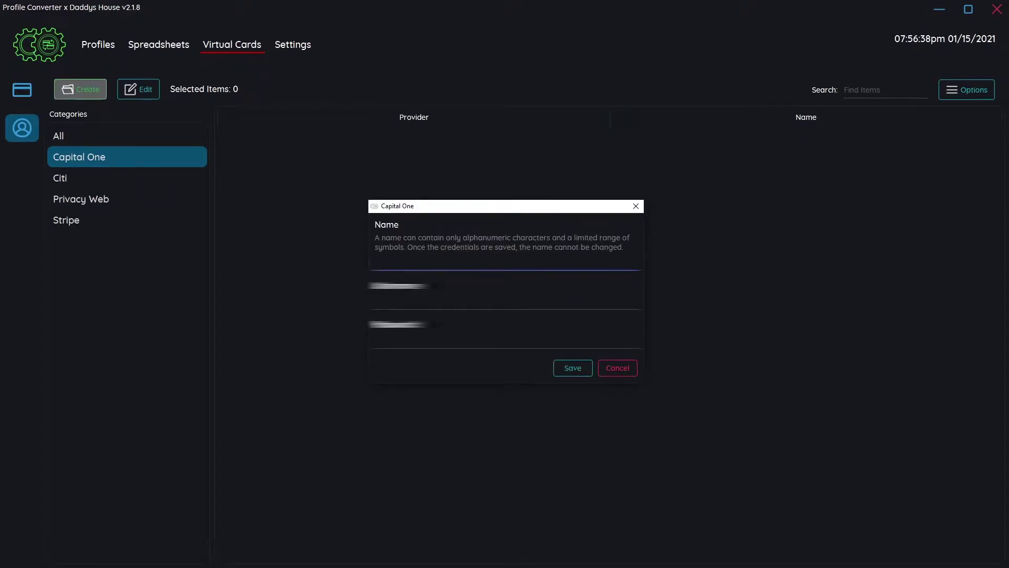
text(card)
key(Tab)
text(username)
key(Tab)
text(password1234)
click(567, 367)
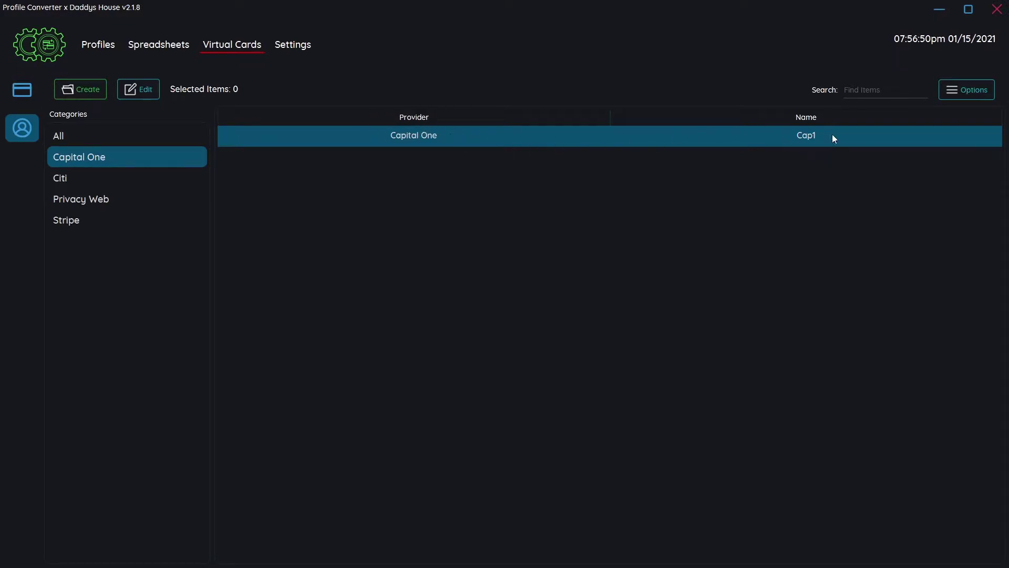
Check the Citi credentials category, then show credentials from all providers
click(80, 200)
key(Down)
click(65, 187)
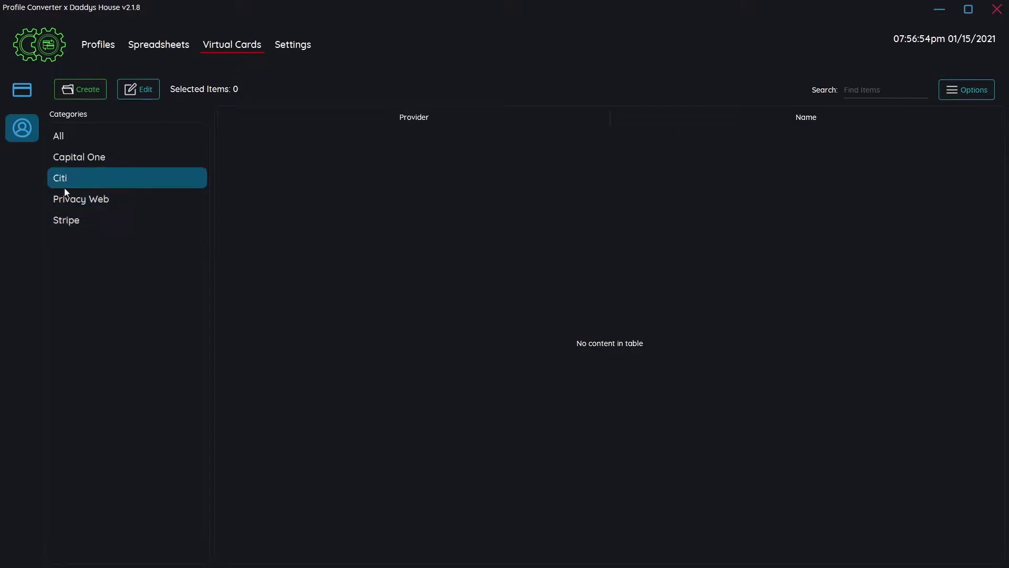
click(72, 136)
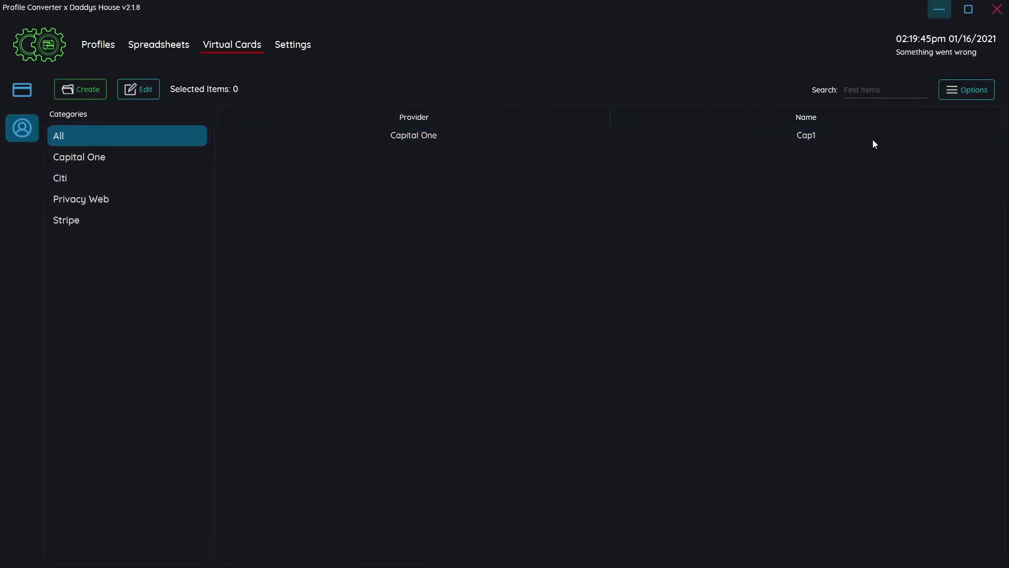
Start generating virtual cards from the cards list with Capital One as the provider
click(27, 87)
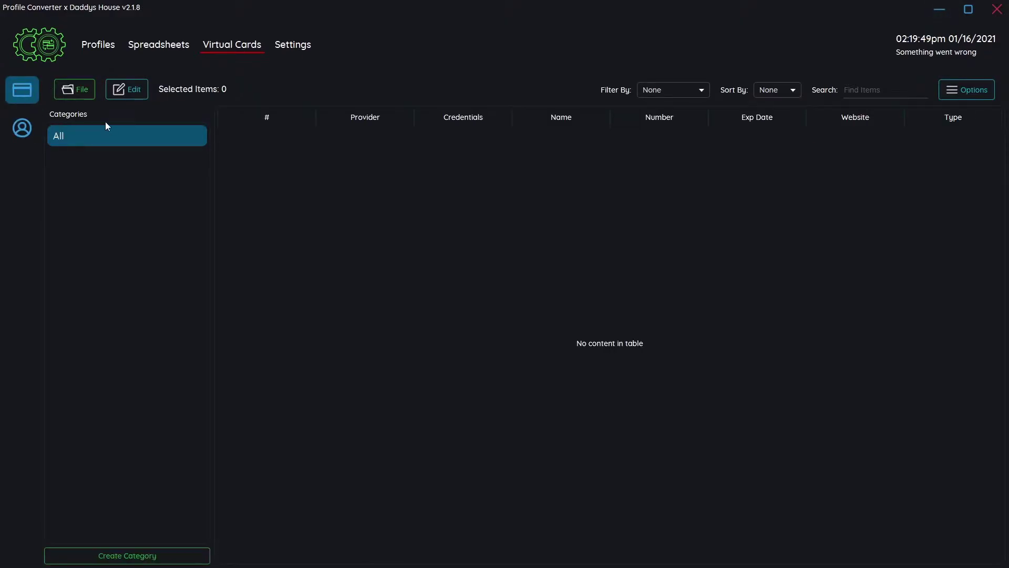
click(75, 90)
click(80, 115)
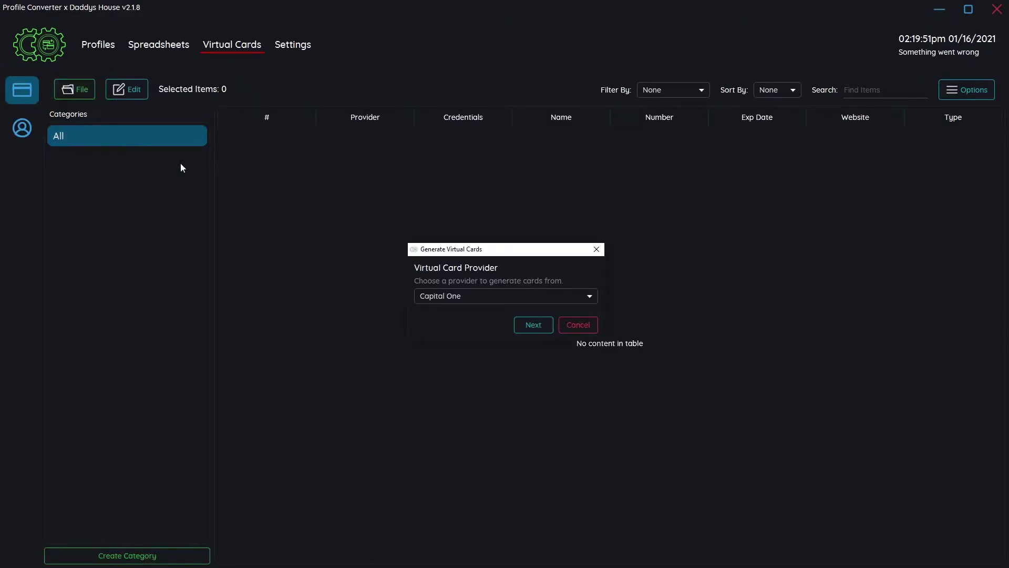
click(436, 300)
click(502, 302)
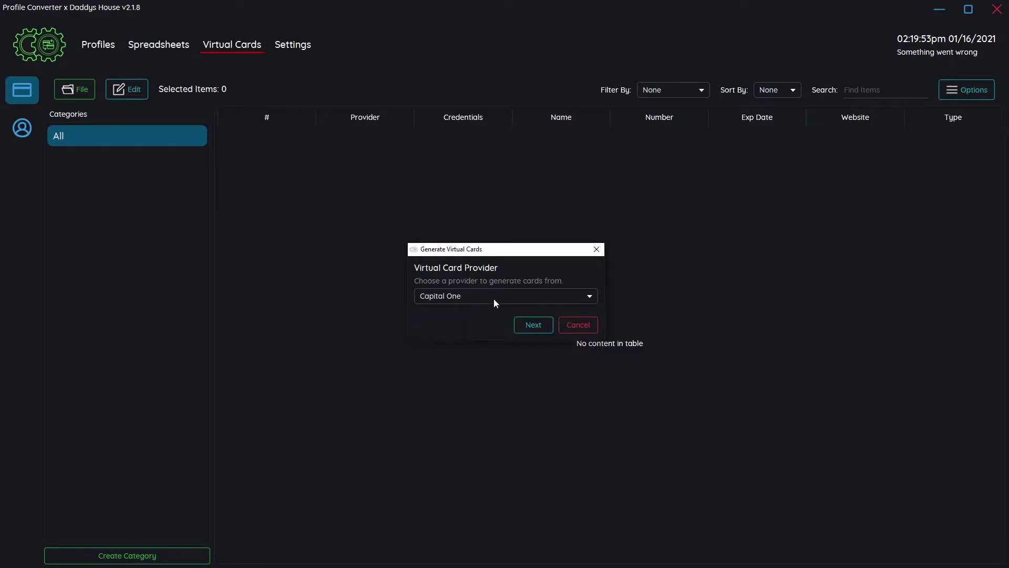
click(529, 330)
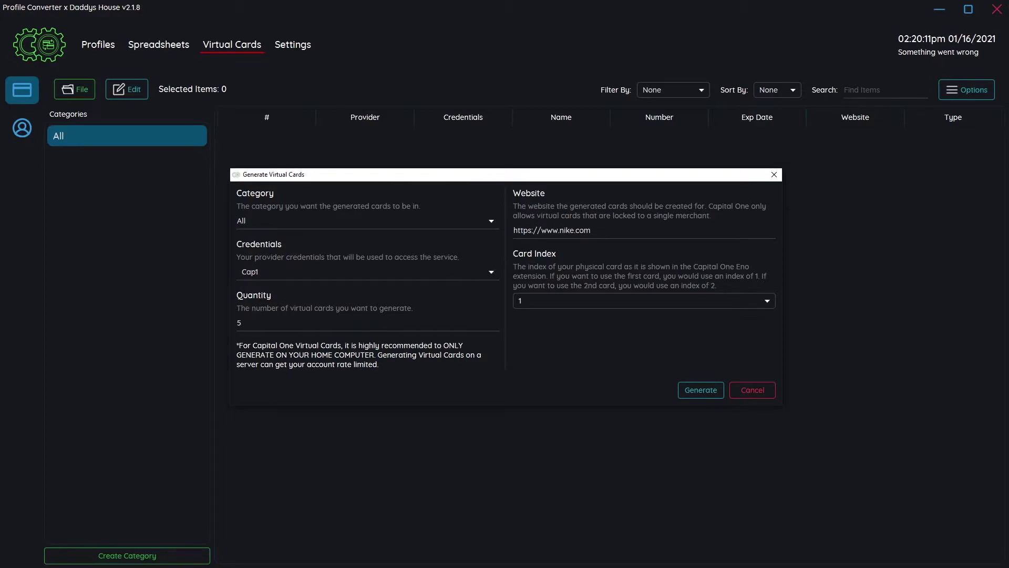
Reselect nike.com as the website and change the card index from 1 to 2
triple_click(603, 231)
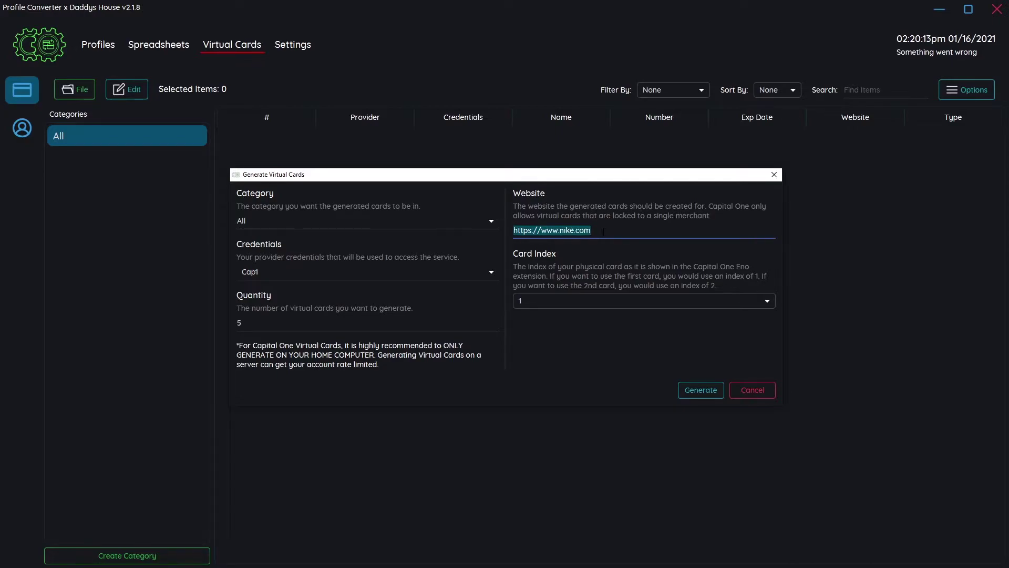
text(h)
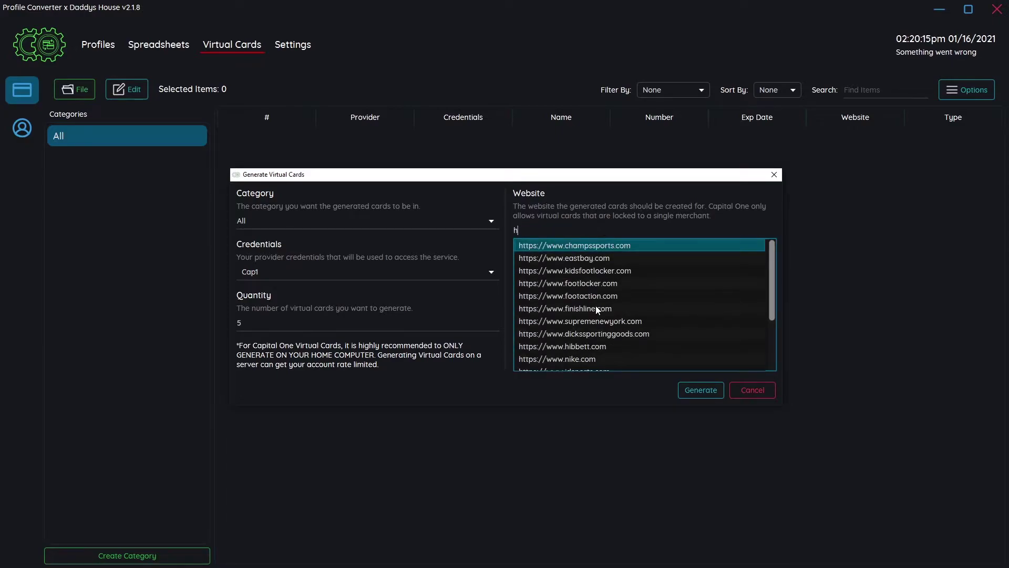
scroll(583, 308, down, 3)
click(579, 293)
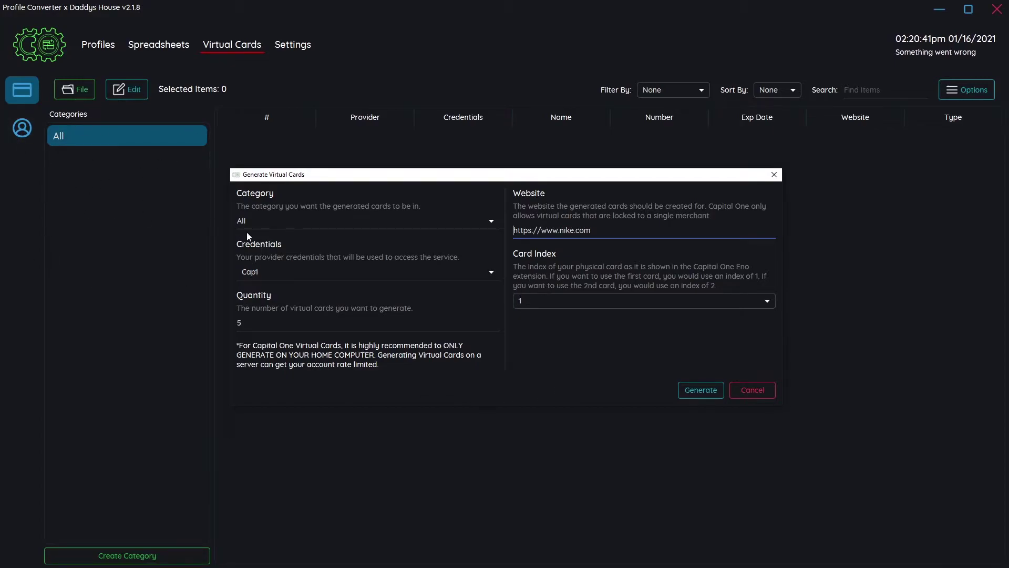
click(536, 300)
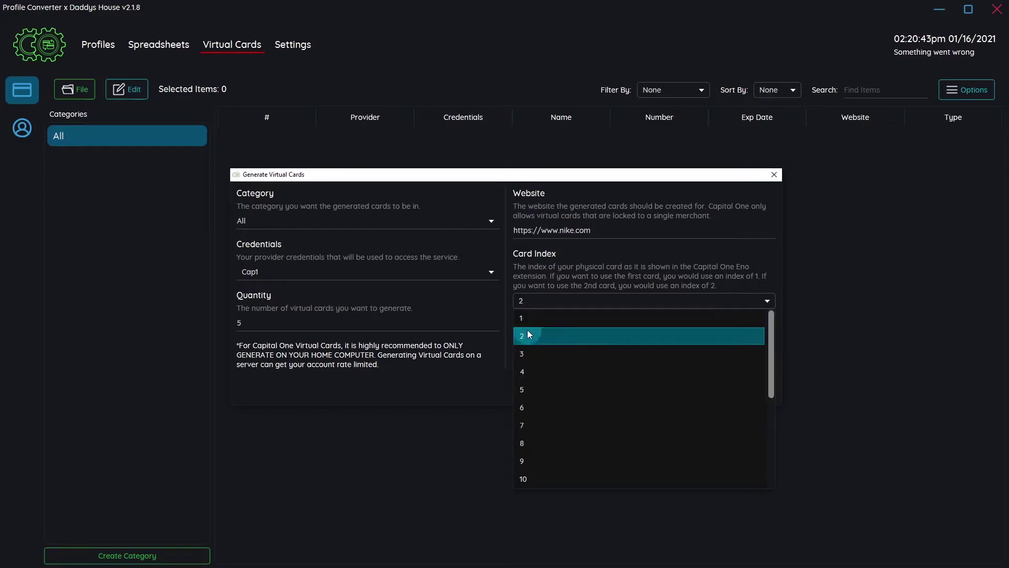
click(528, 331)
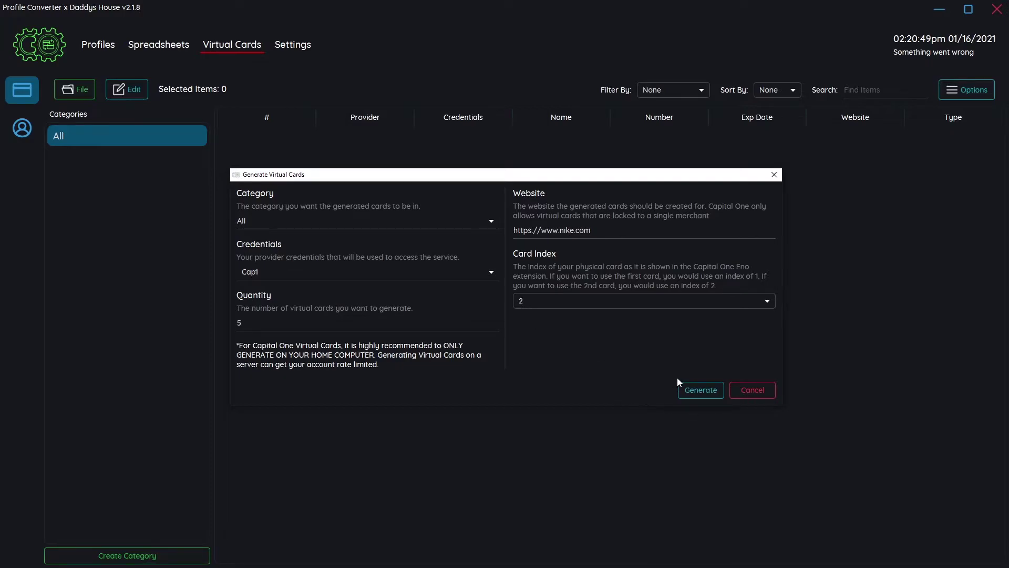
click(704, 395)
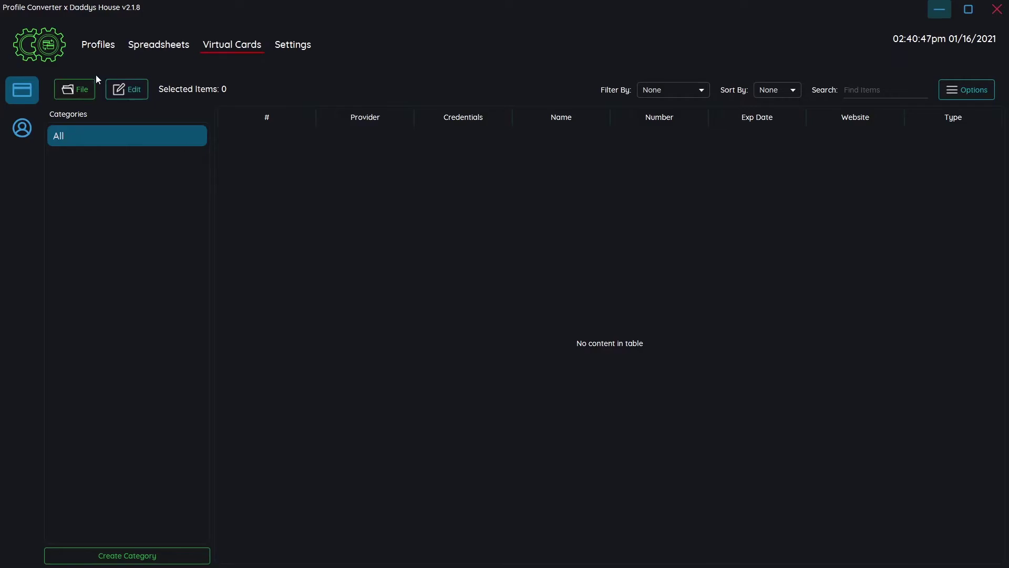
Open the Import Virtual Cards form from the add-cards menu
click(70, 91)
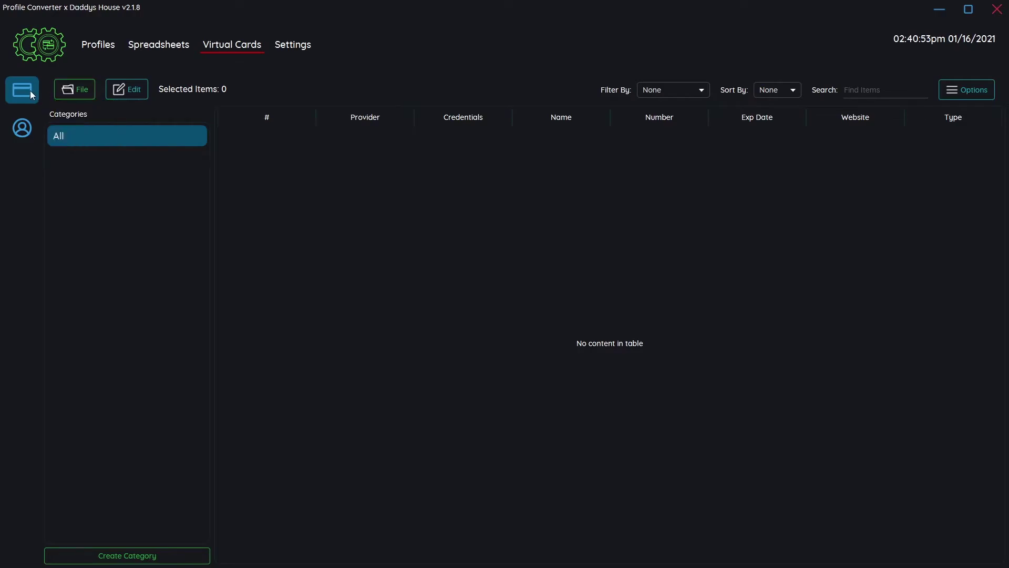
mouse_move(74, 87)
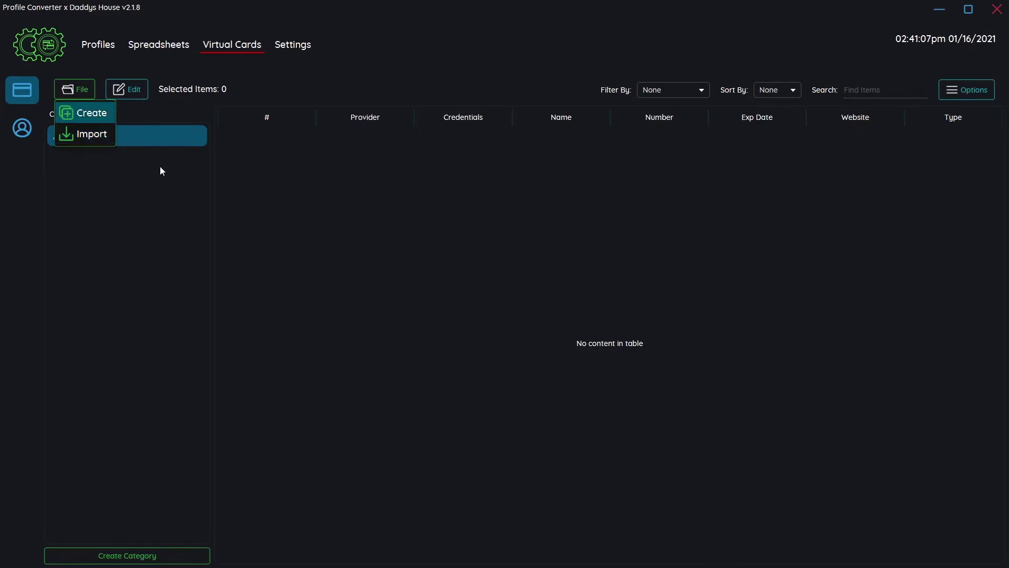
click(96, 136)
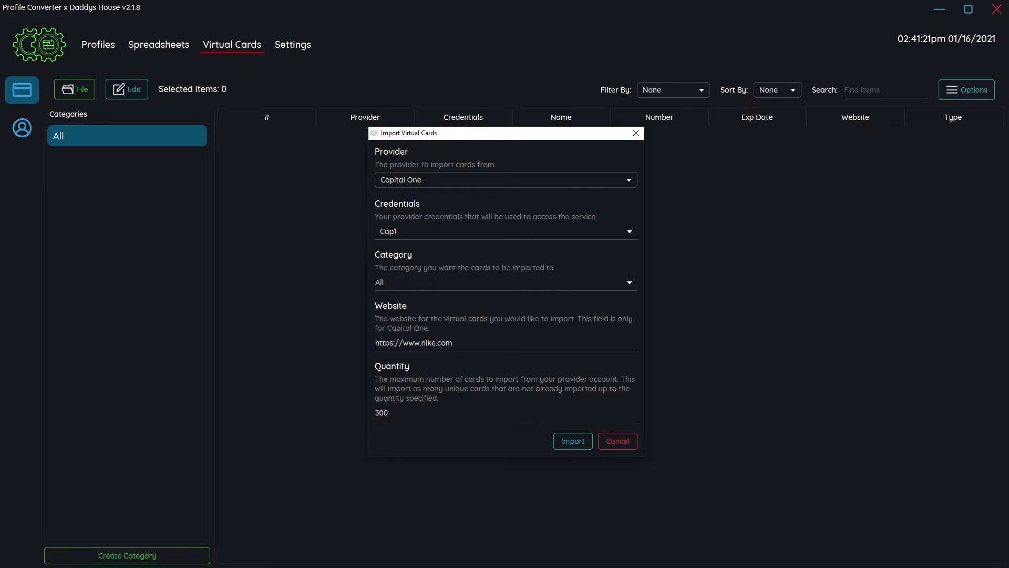
Verify the import category is All for the Capital One Cap1 cards
click(438, 283)
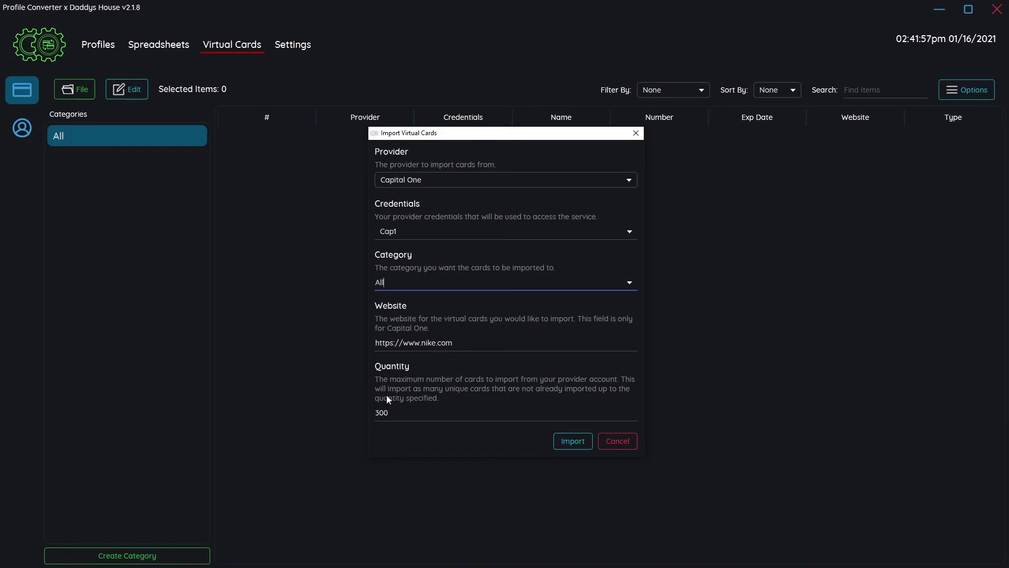
Import up to 300 Capital One cards for nike.com using Cap1
click(571, 441)
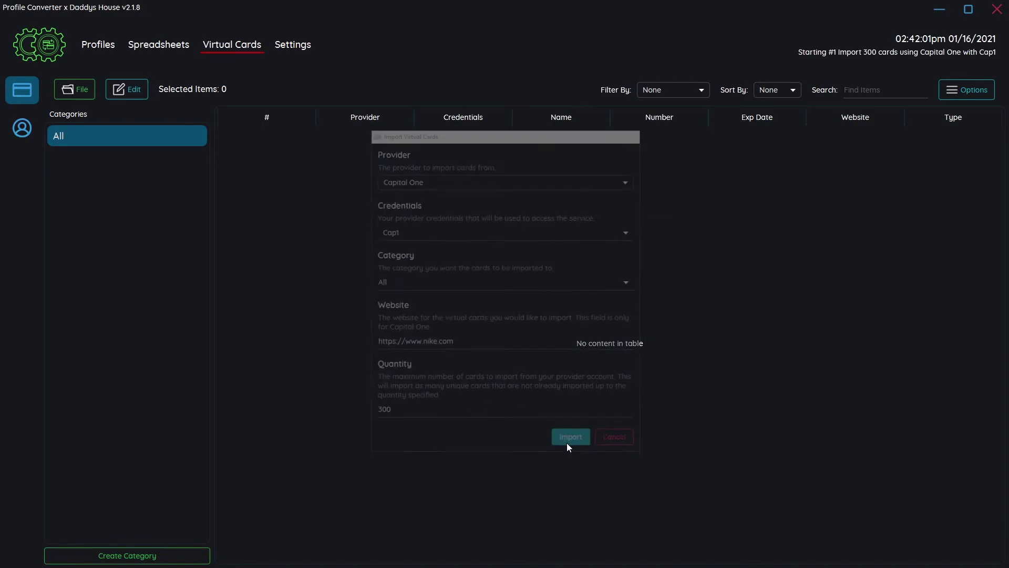